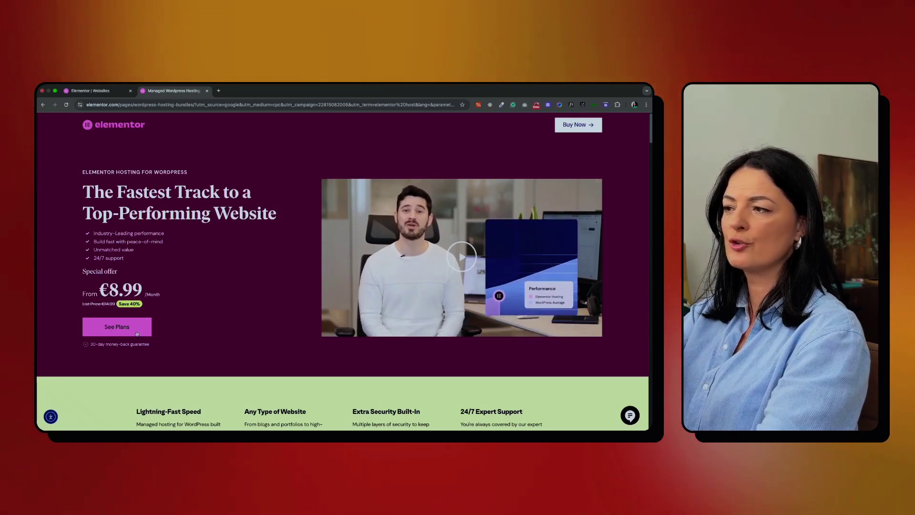
- Show the hosting plans and highlight the Host Cloud '1 Auto-Scaling Site' line
{"action": "left_click", "coordinate": [136, 332]}
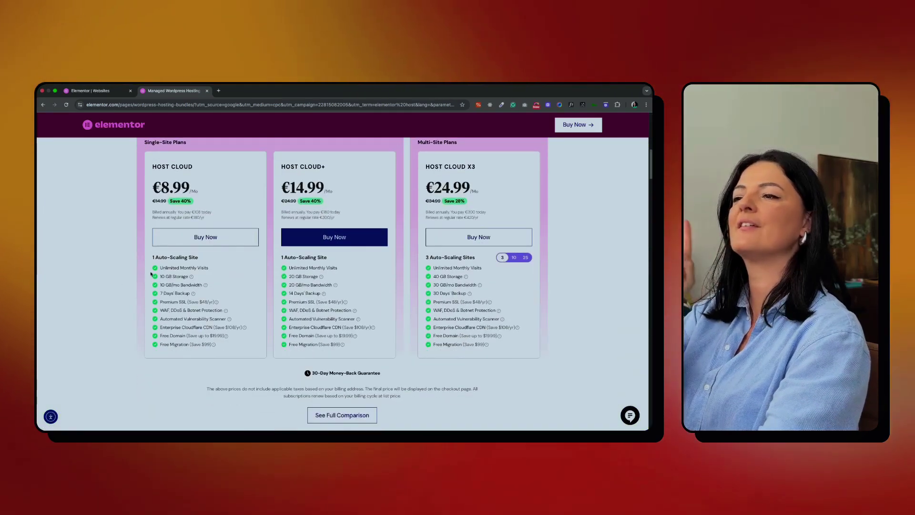
{"action": "left_click_drag", "start_coordinate": [153, 258], "coordinate": [199, 258]}
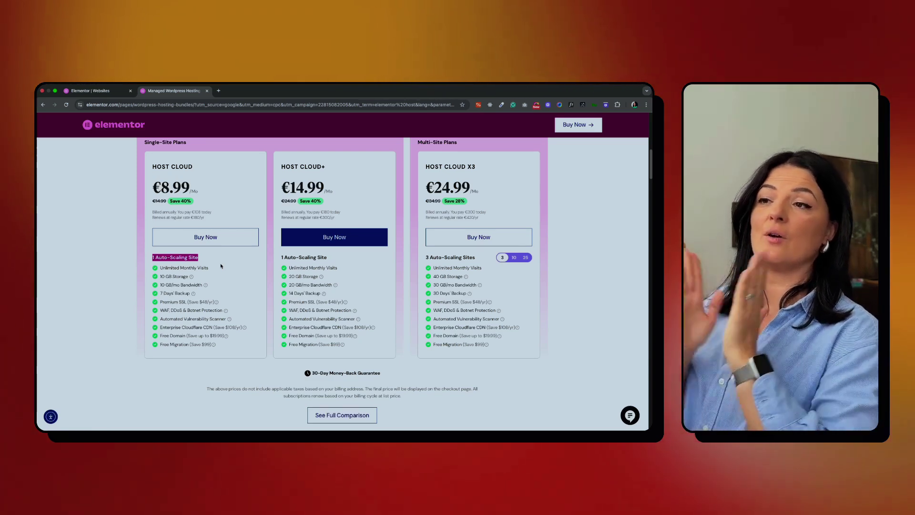
- Scroll up the LANDING site's Backups page listing daily backups from 10 to 18 Sept 2025
{"action": "scroll", "coordinate": [118, 320], "scroll_direction": "up", "scroll_amount": 1}
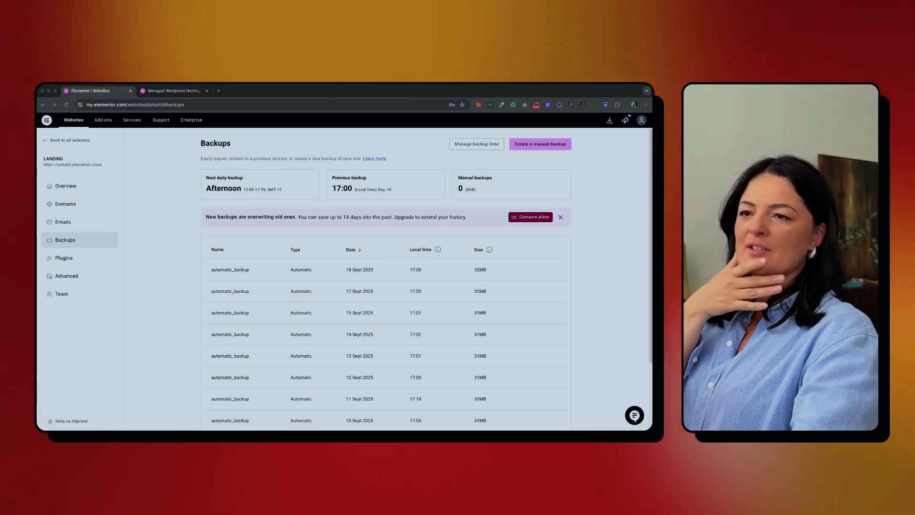
{"action": "scroll", "coordinate": [595, 305], "scroll_direction": "down", "scroll_amount": 3}
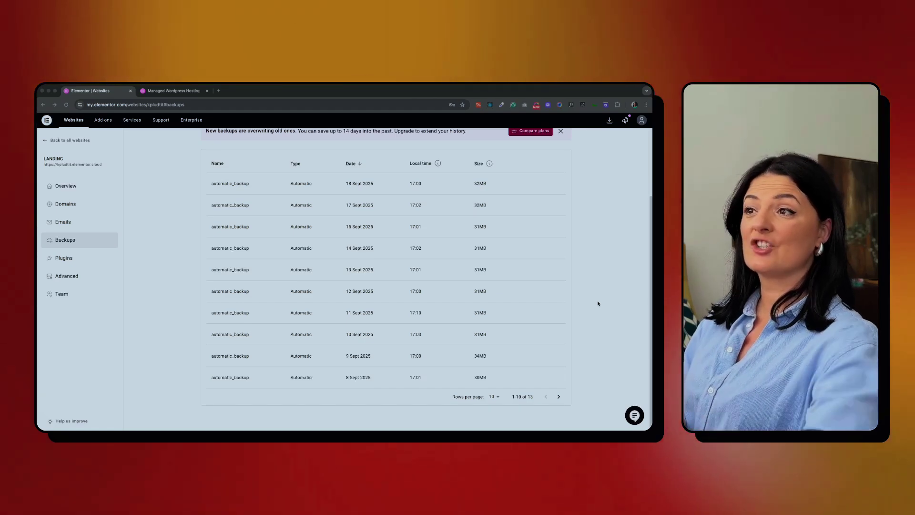
{"action": "mouse_move", "coordinate": [540, 226]}
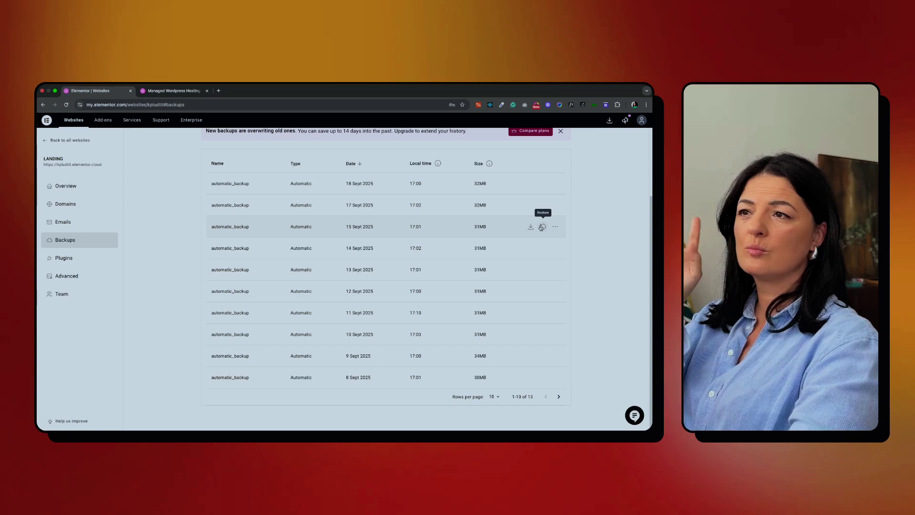
{"action": "mouse_move", "coordinate": [541, 248]}
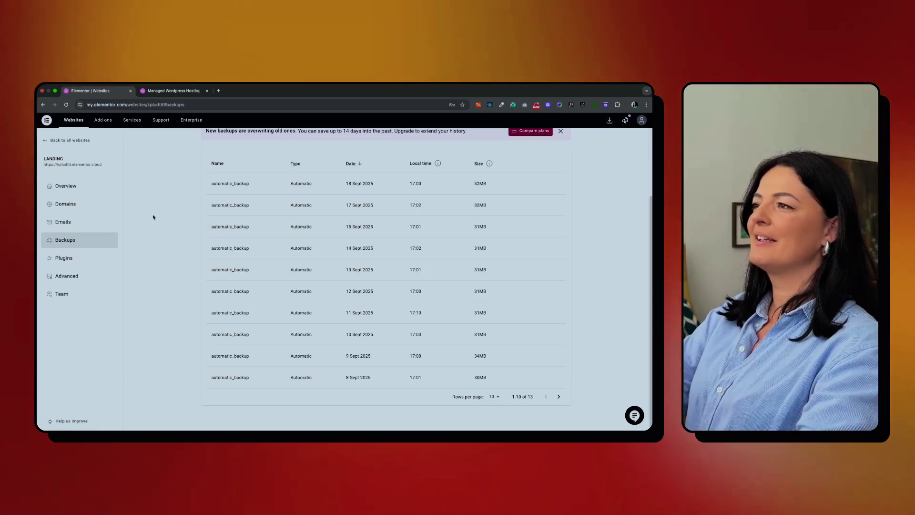
- Go from the Websites list to the LANDING site and launch its WP admin
{"action": "scroll", "coordinate": [153, 217], "scroll_direction": "up", "scroll_amount": 3}
{"action": "key", "text": "super+Left"}
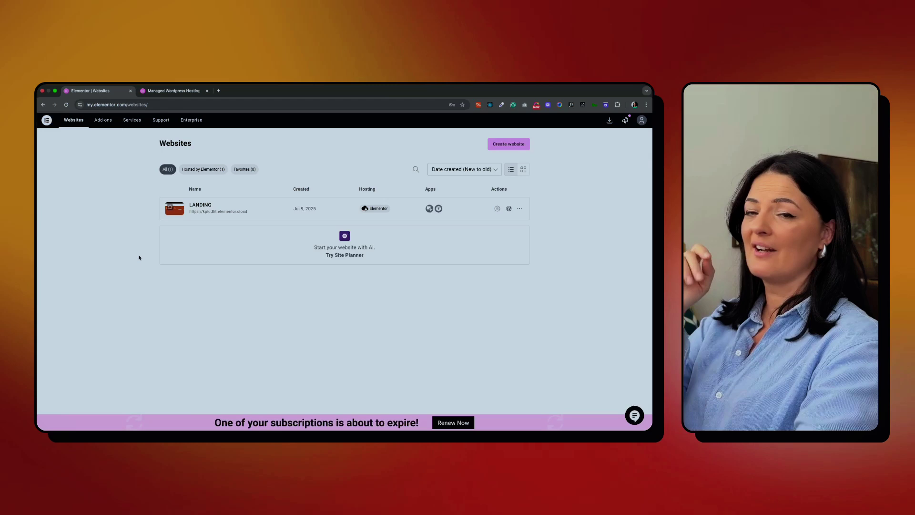
{"action": "left_click", "coordinate": [229, 209]}
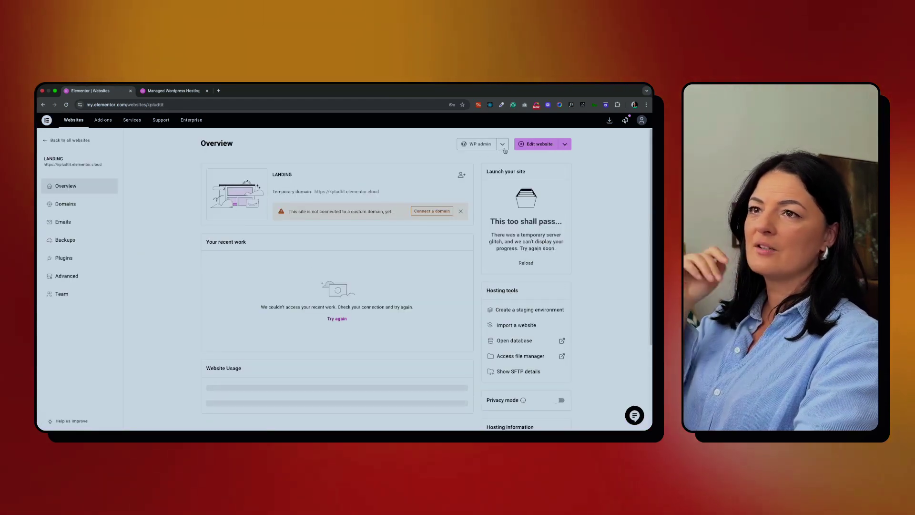
{"action": "left_click", "coordinate": [477, 144]}
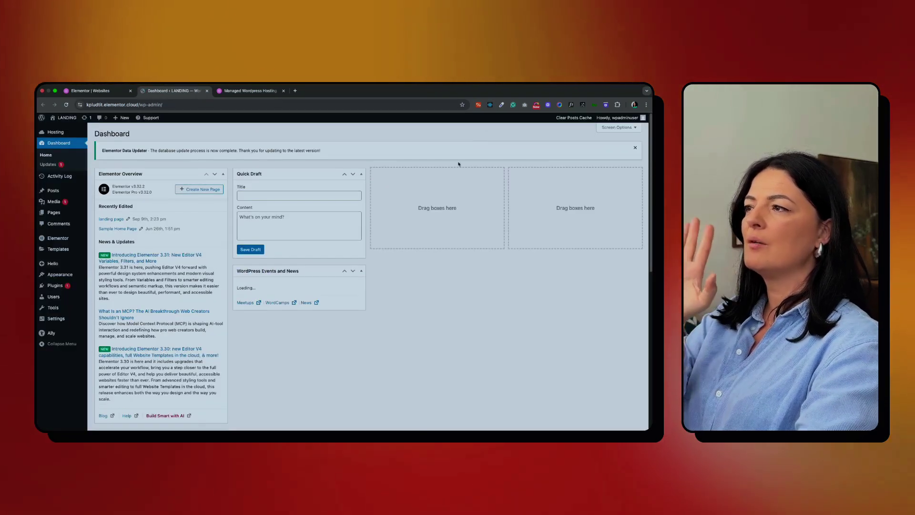
- Go to Elementor > Custom Code from the WordPress admin sidebar
{"action": "mouse_move", "coordinate": [61, 238]}
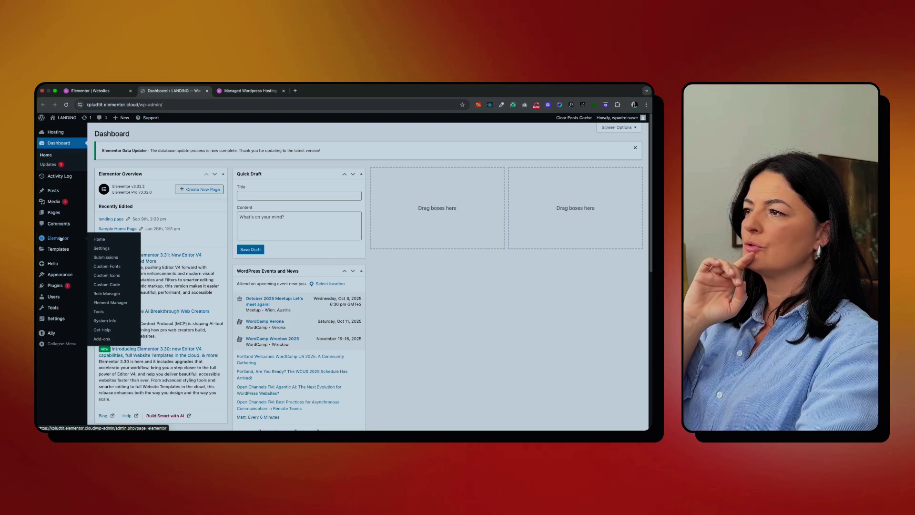
{"action": "left_click", "coordinate": [108, 285]}
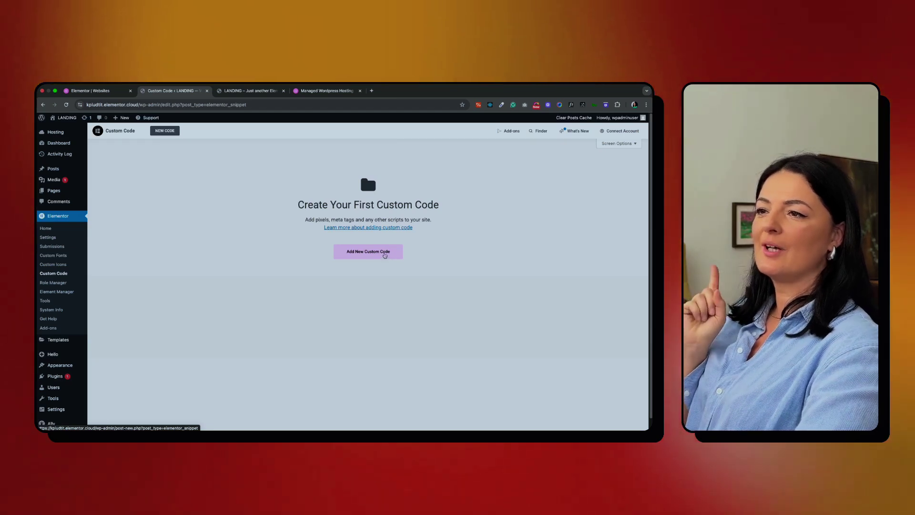
- Create a new Elementor custom code snippet via 'Add New Custom Code'
{"action": "left_click", "coordinate": [384, 255]}
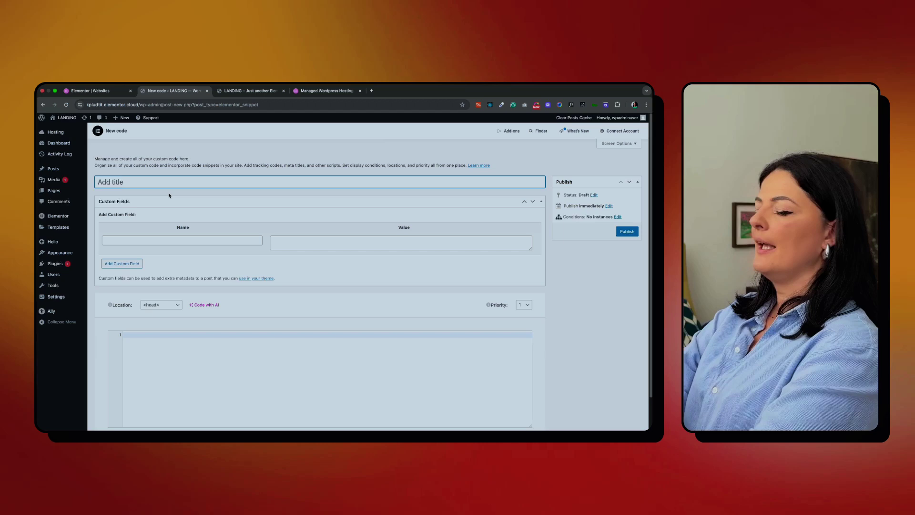
- Title the snippet 'Lenis smooth scroll' and set its location to </body> - End
{"action": "type", "text": "Lenis"}
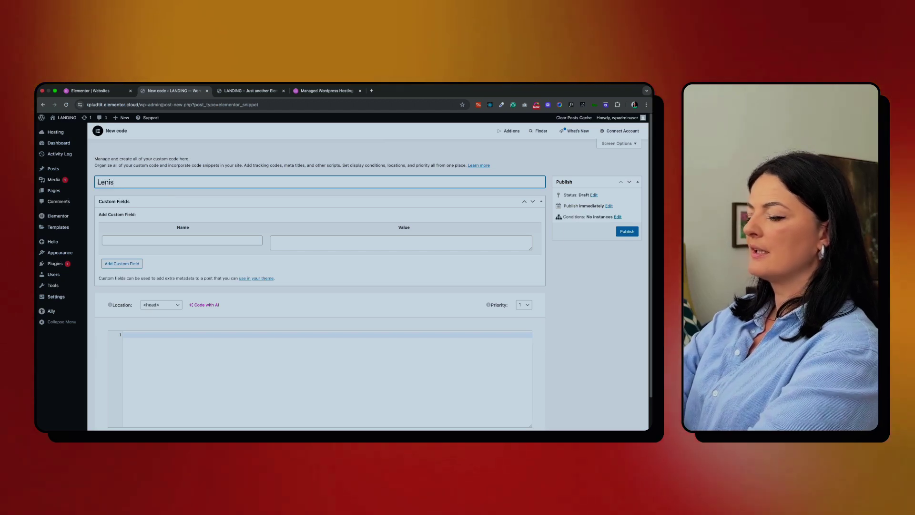
{"action": "type", "text": " smooth scroll"}
{"action": "left_click", "coordinate": [182, 265]}
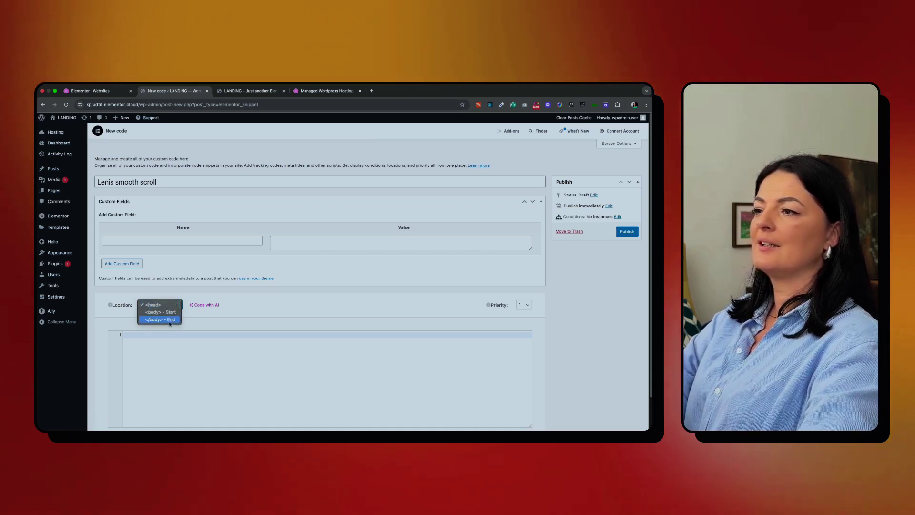
{"action": "left_click", "coordinate": [169, 321]}
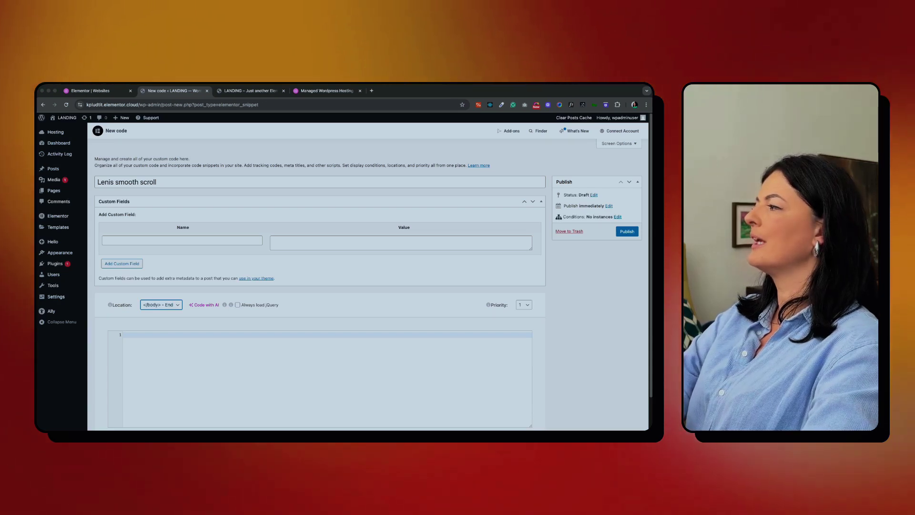
- Load the ohwow.club Lenis hotfix article, dismiss the cookie notice, and scroll to the Javascript/GSAP code
{"action": "key", "text": "super+t"}
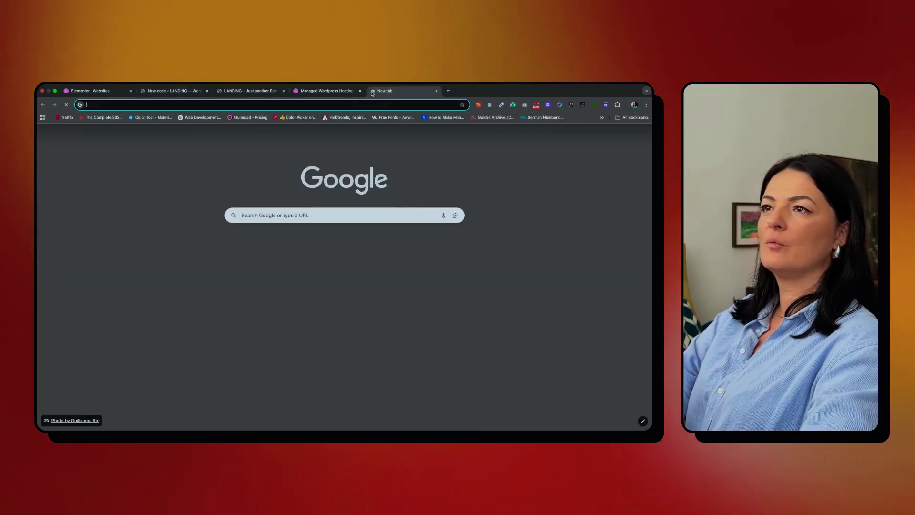
{"action": "left_click", "coordinate": [355, 105]}
{"action": "type", "text": "https://ohwow.club/lenis-smooth-scroll-in-elementor-hotfix/"}
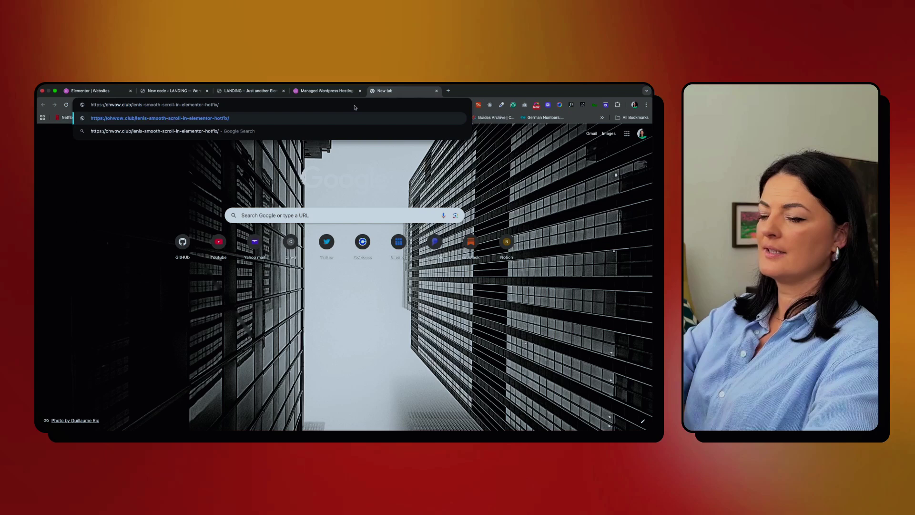
{"action": "key", "text": "Return"}
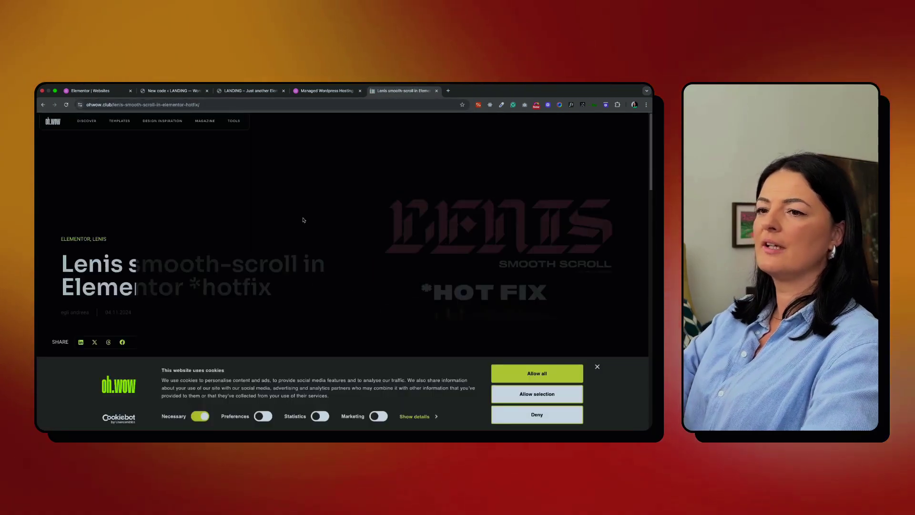
{"action": "left_click", "coordinate": [597, 367]}
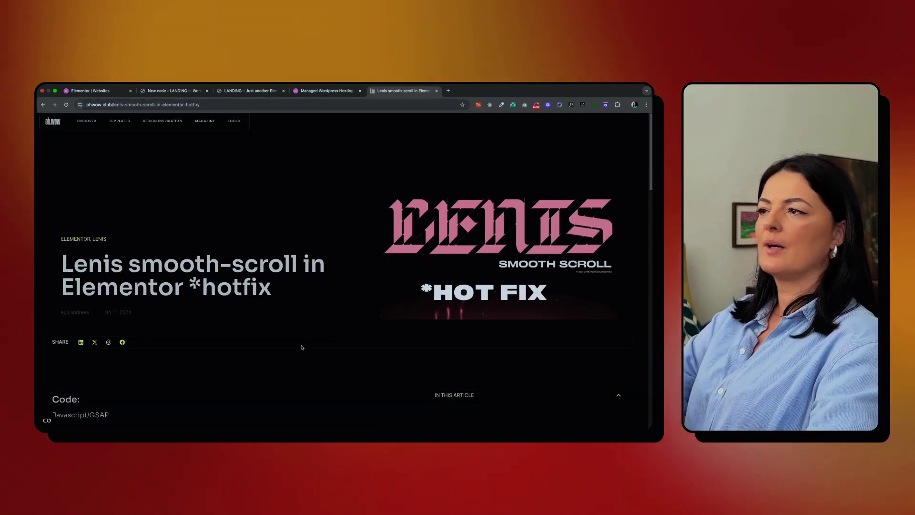
{"action": "scroll", "coordinate": [300, 329], "scroll_direction": "down", "scroll_amount": 1}
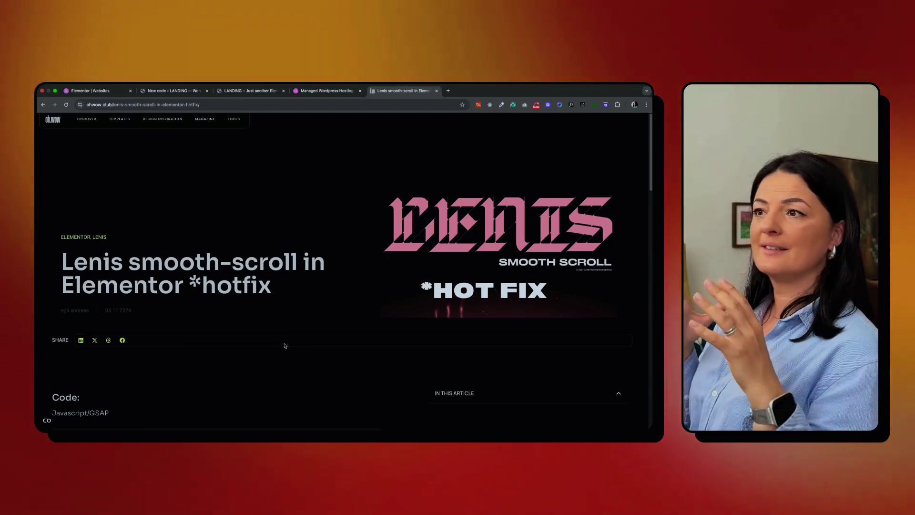
{"action": "scroll", "coordinate": [318, 313], "scroll_direction": "down", "scroll_amount": 6}
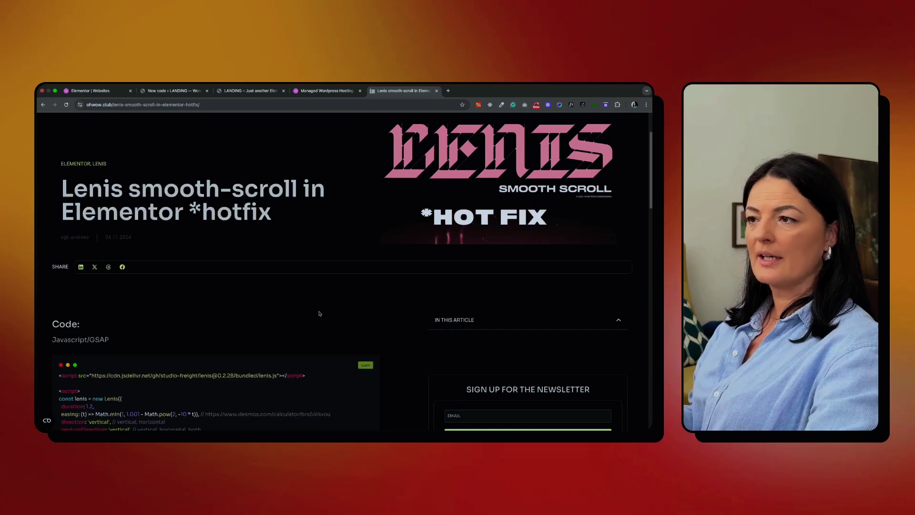
{"action": "scroll", "coordinate": [319, 313], "scroll_direction": "up", "scroll_amount": 1}
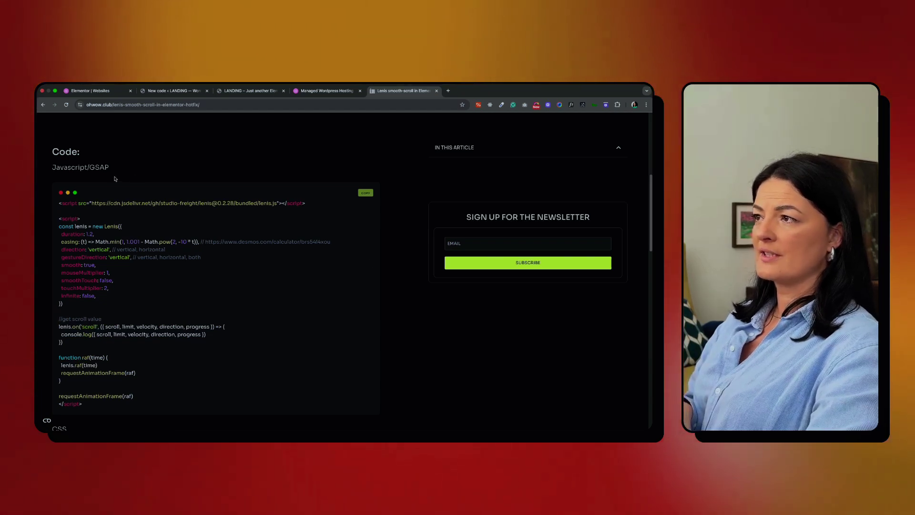
{"action": "scroll", "coordinate": [286, 190], "scroll_direction": "up", "scroll_amount": 1}
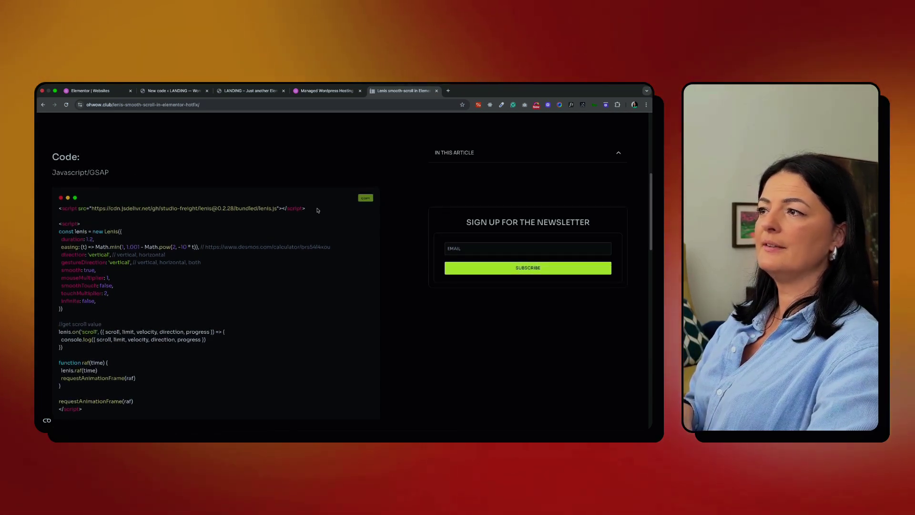
- Paste the copied Lenis Javascript into the snippet and publish it for the Entire Site
{"action": "left_click", "coordinate": [365, 197]}
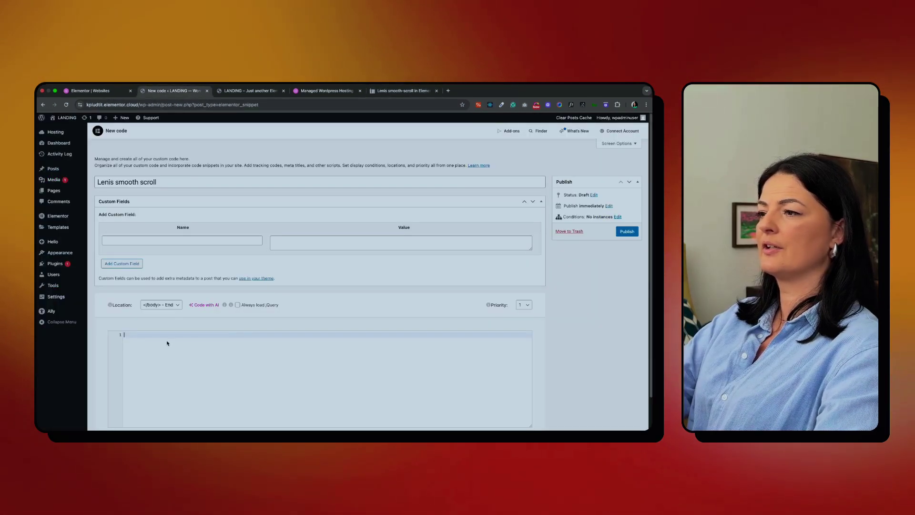
{"action": "key", "text": "super+v"}
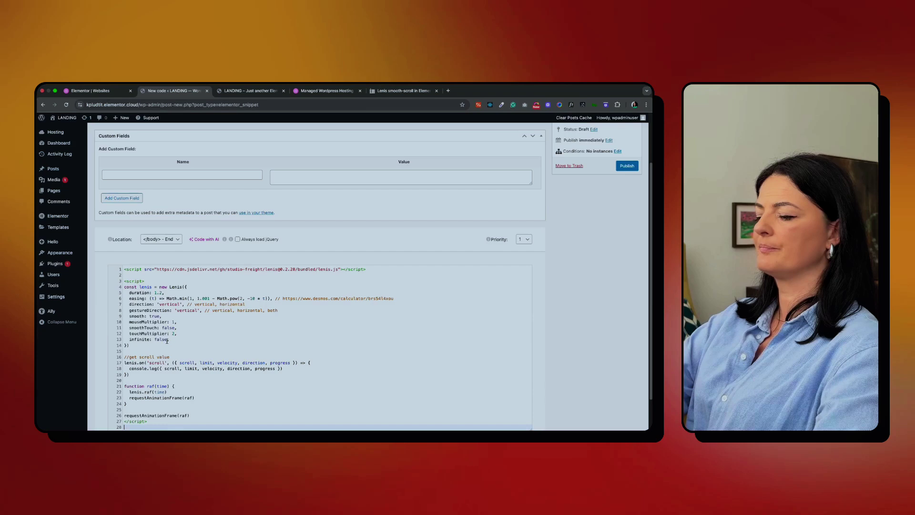
{"action": "scroll", "coordinate": [402, 324], "scroll_direction": "up", "scroll_amount": 2}
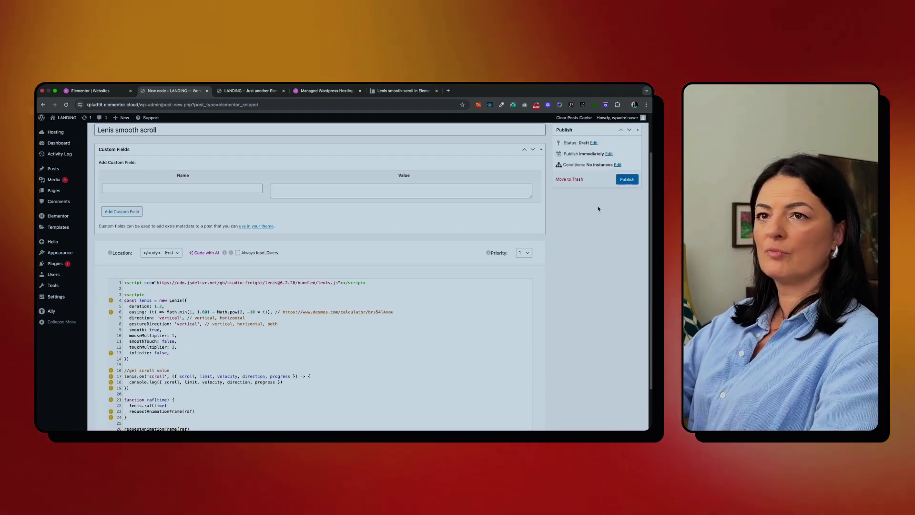
{"action": "left_click", "coordinate": [626, 179]}
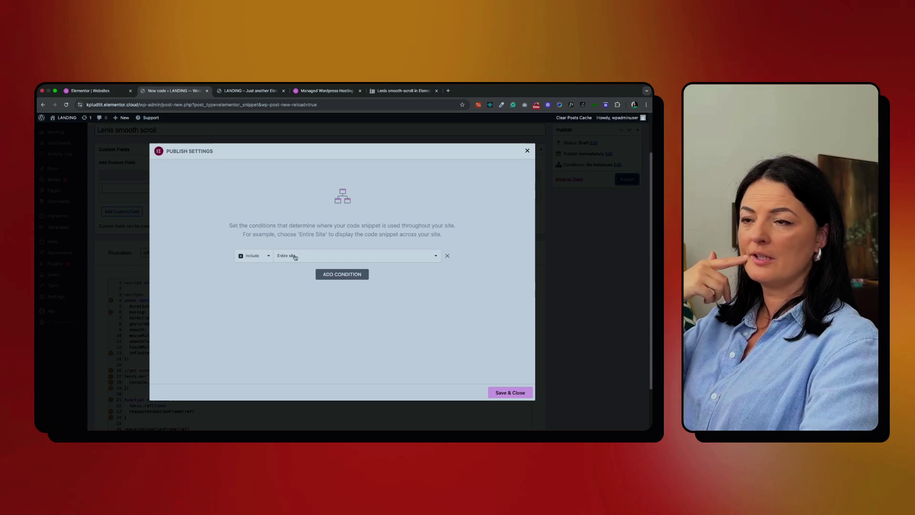
{"action": "scroll", "coordinate": [515, 388], "scroll_direction": "down", "scroll_amount": 1}
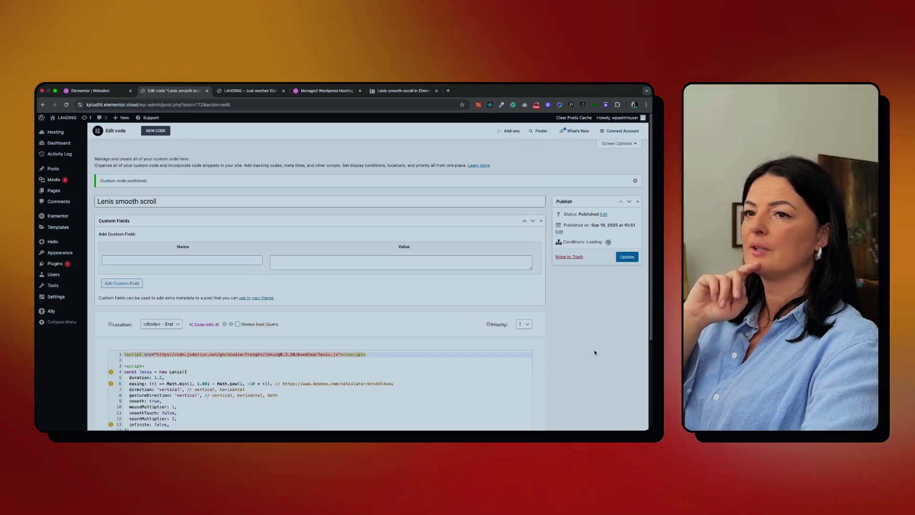
- Open the landing page in Elementor and go to Site Settings > Custom CSS
{"action": "left_click", "coordinate": [257, 92]}
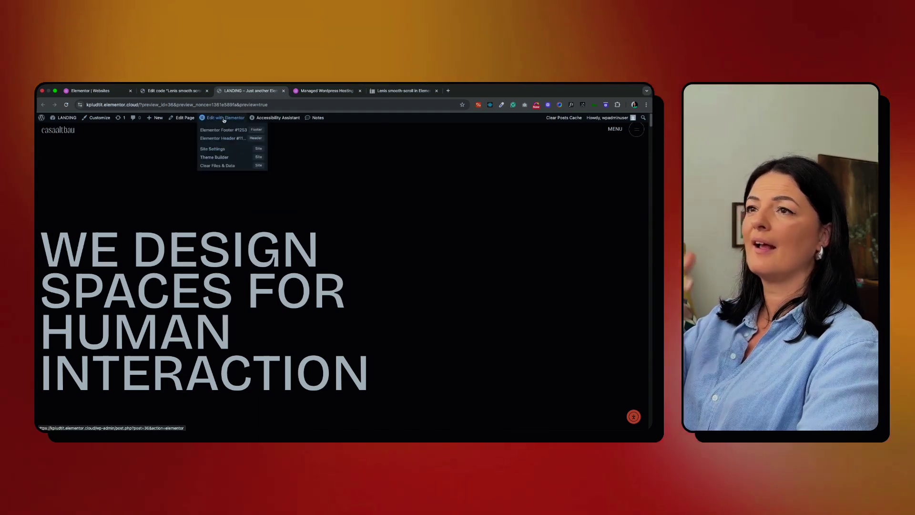
{"action": "left_click", "coordinate": [224, 118]}
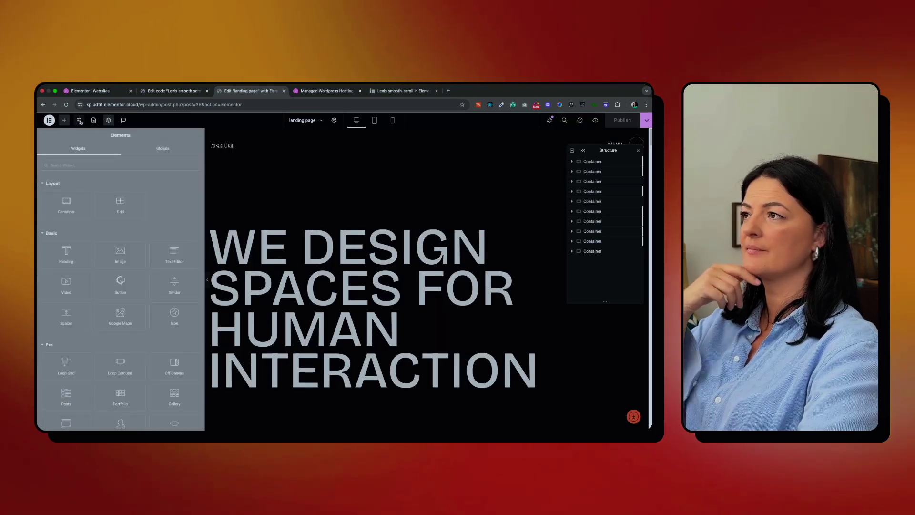
{"action": "left_click", "coordinate": [80, 121]}
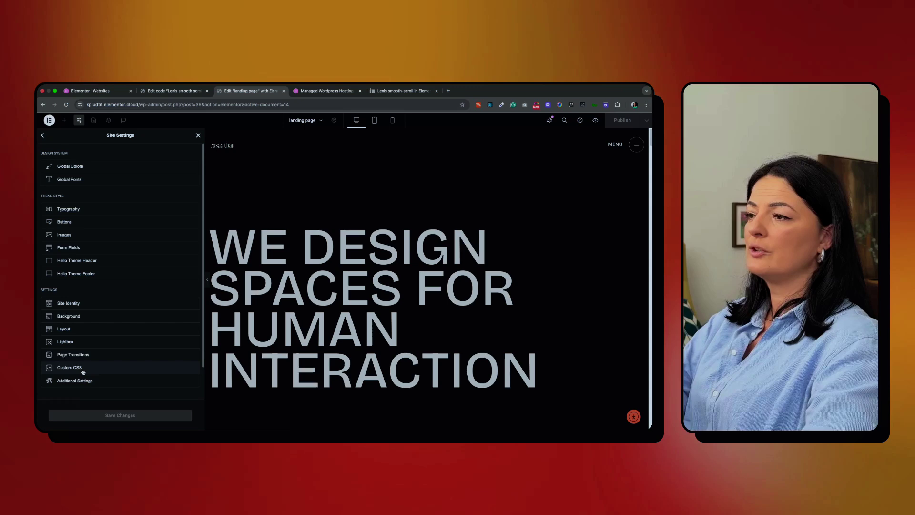
{"action": "left_click", "coordinate": [70, 368]}
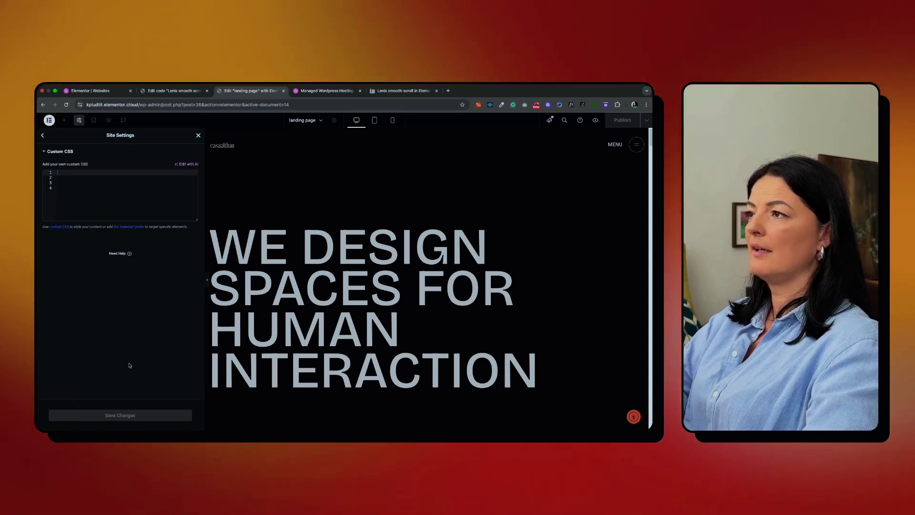
- Copy the Lenis CSS from the tutorial, paste it into Custom CSS, and save
{"action": "left_click", "coordinate": [403, 90]}
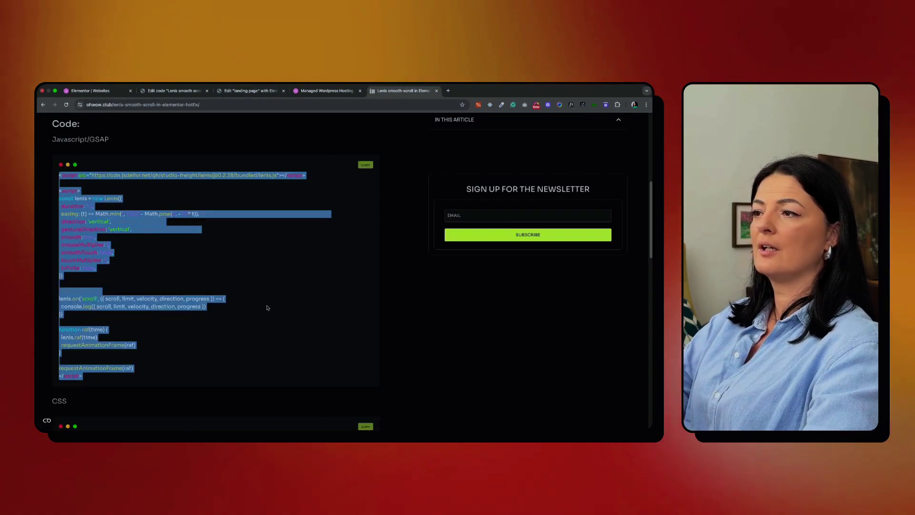
{"action": "scroll", "coordinate": [274, 301], "scroll_direction": "down", "scroll_amount": 3}
{"action": "scroll", "coordinate": [281, 293], "scroll_direction": "down", "scroll_amount": 3}
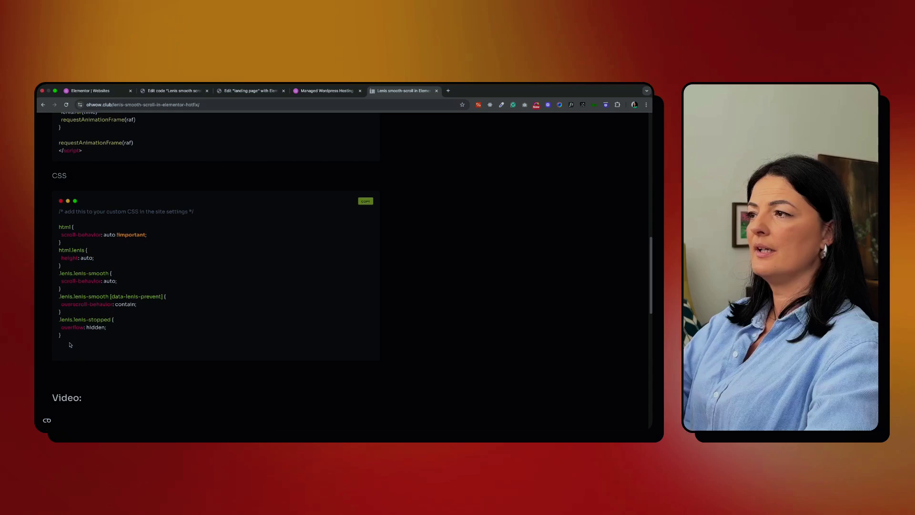
{"action": "left_click_drag", "start_coordinate": [86, 347], "coordinate": [59, 226]}
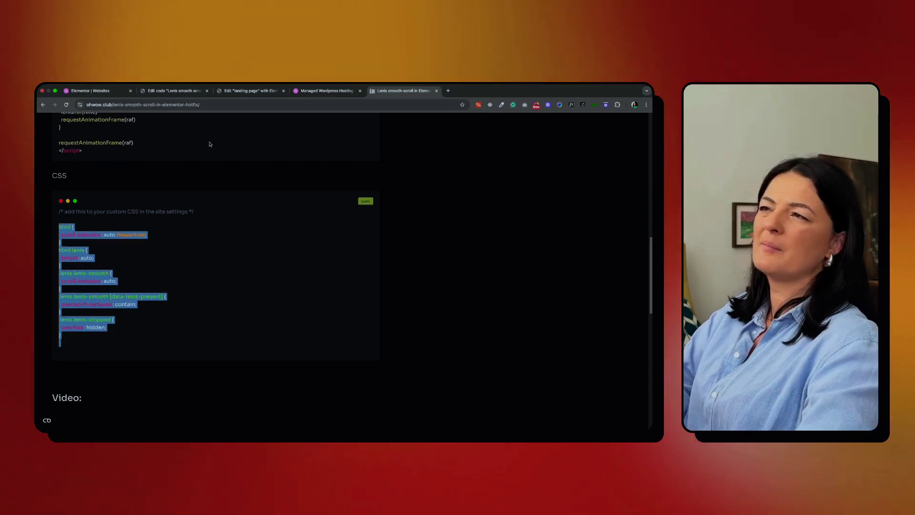
{"action": "left_click", "coordinate": [172, 94]}
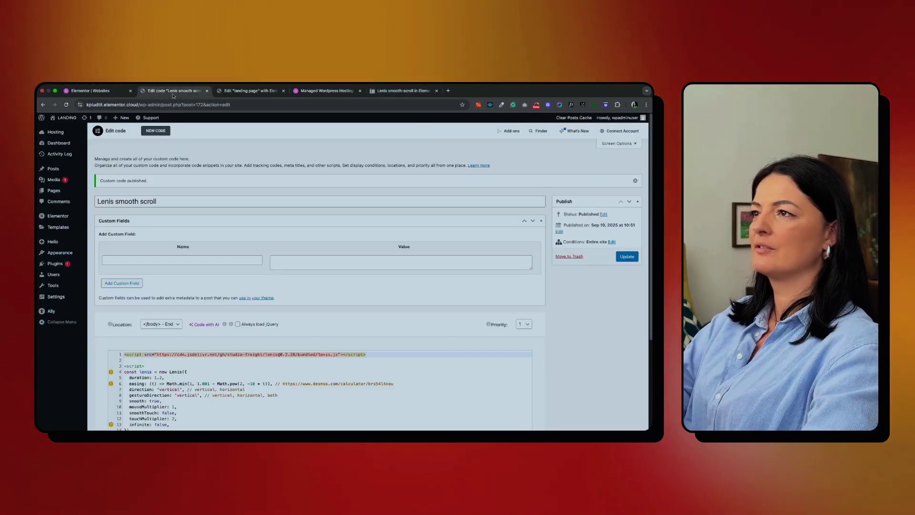
{"action": "key", "text": "ctrl+Tab"}
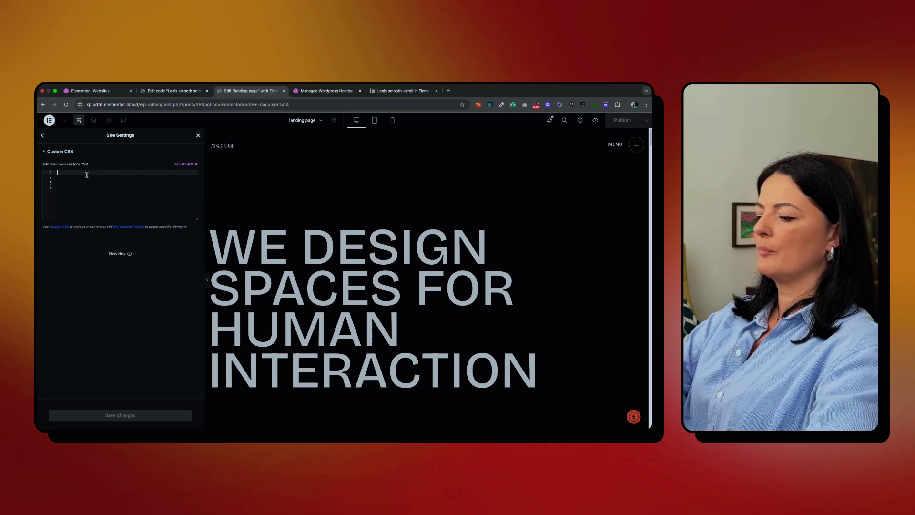
{"action": "left_click", "coordinate": [143, 415]}
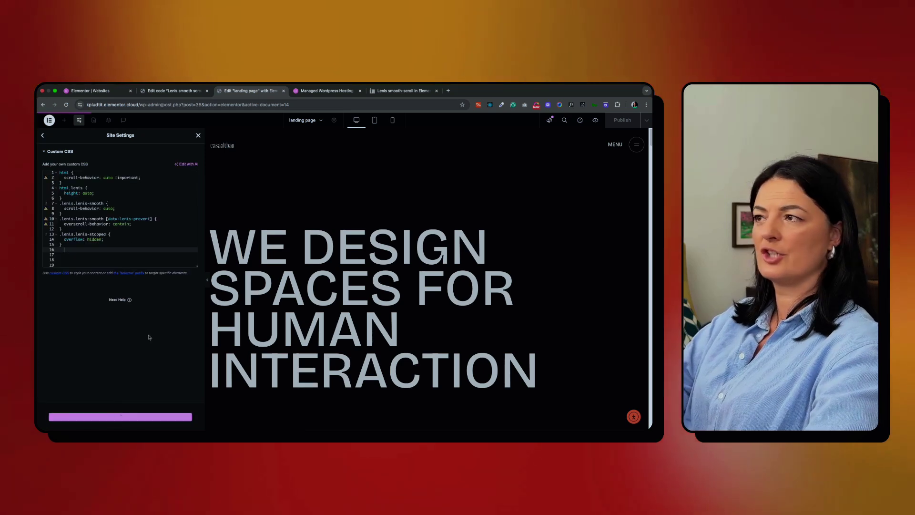
- Preview the landing page and scroll down to the Our Team section to test smooth scrolling
{"action": "left_click", "coordinate": [595, 121]}
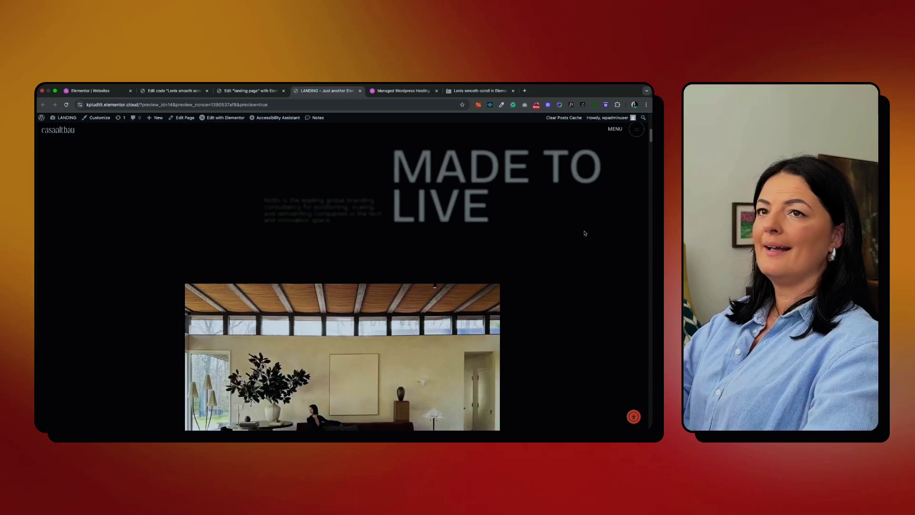
{"action": "scroll", "coordinate": [585, 233], "scroll_direction": "down", "scroll_amount": 5}
{"action": "scroll", "coordinate": [585, 233], "scroll_direction": "down", "scroll_amount": 5}
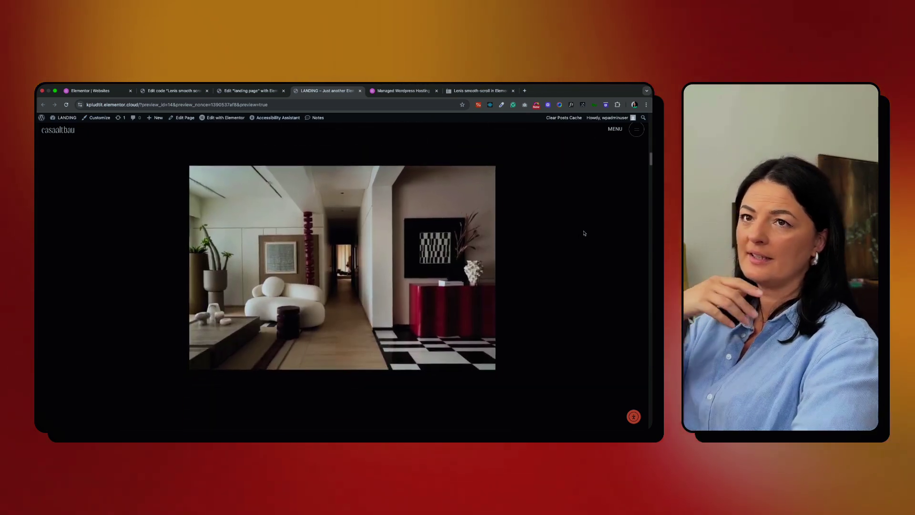
{"action": "scroll", "coordinate": [584, 233], "scroll_direction": "down", "scroll_amount": 5}
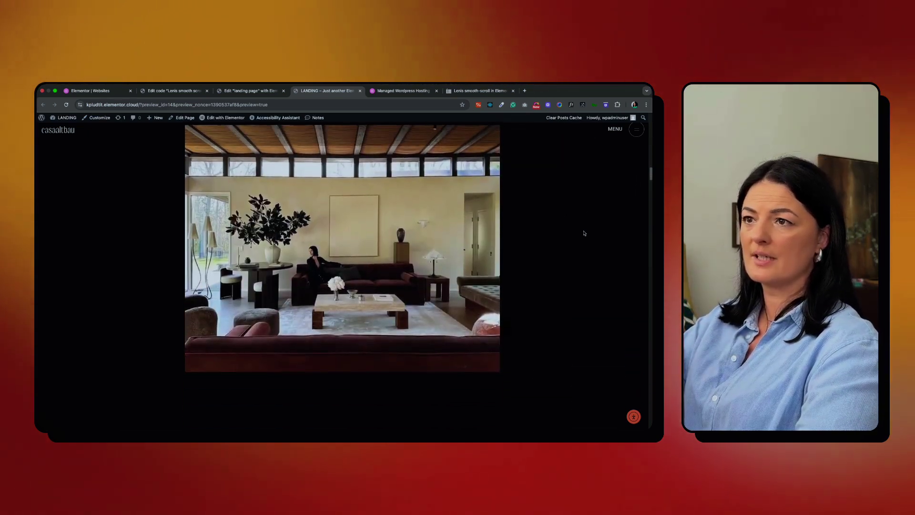
{"action": "scroll", "coordinate": [578, 269], "scroll_direction": "down", "scroll_amount": 3}
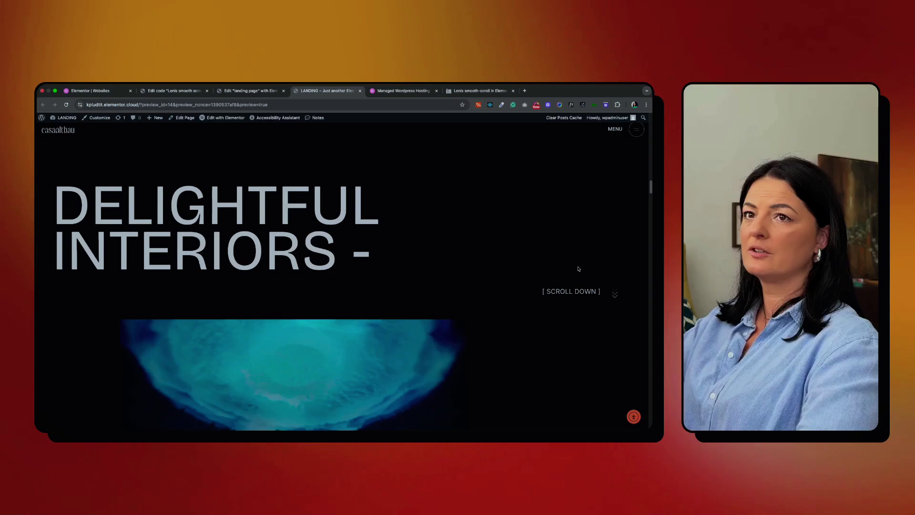
{"action": "scroll", "coordinate": [578, 268], "scroll_direction": "down", "scroll_amount": 5}
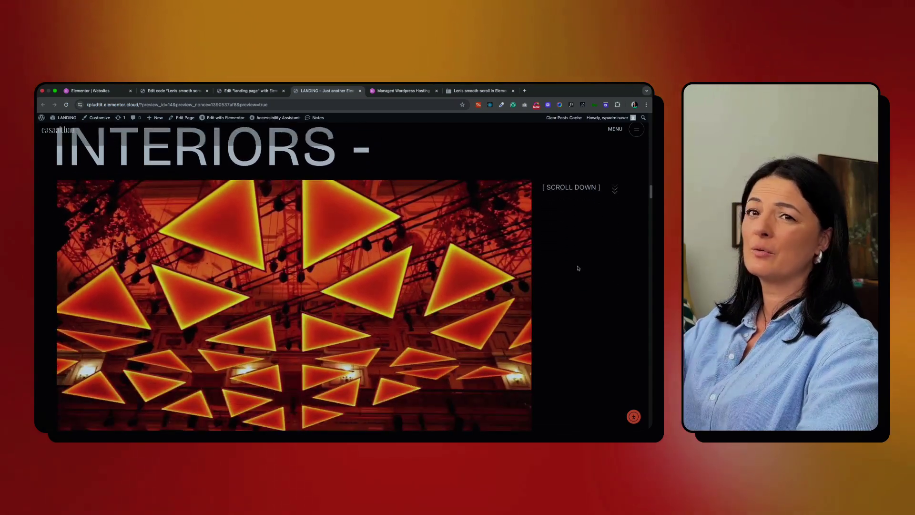
{"action": "scroll", "coordinate": [578, 268], "scroll_direction": "down", "scroll_amount": 3}
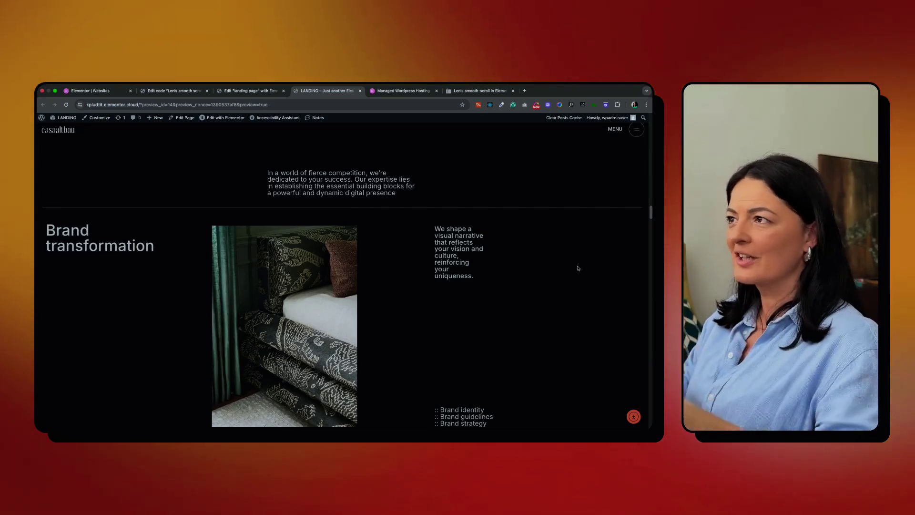
{"action": "scroll", "coordinate": [580, 287], "scroll_direction": "down", "scroll_amount": 10}
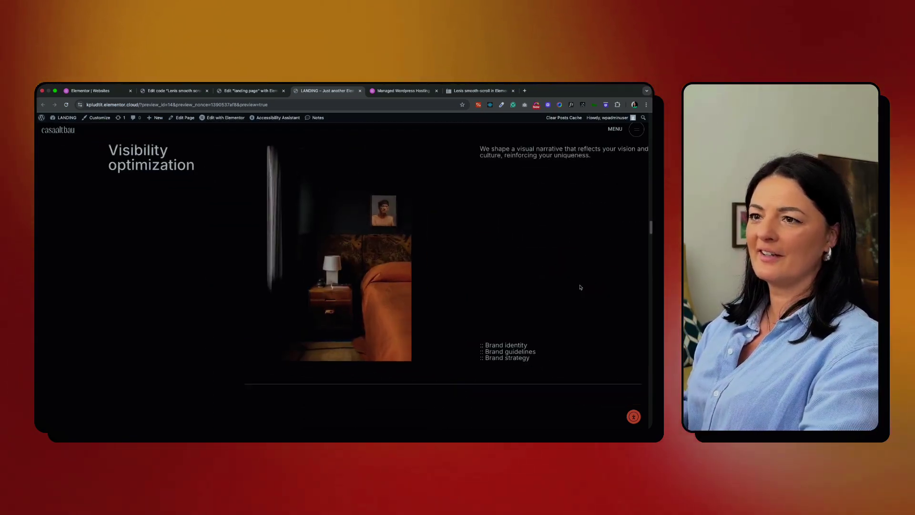
{"action": "scroll", "coordinate": [580, 287], "scroll_direction": "down", "scroll_amount": 3}
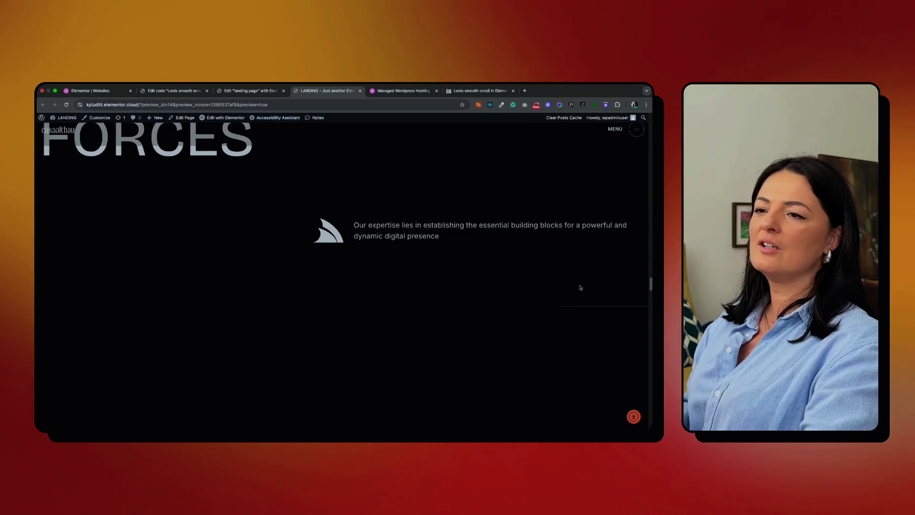
{"action": "scroll", "coordinate": [580, 287], "scroll_direction": "down", "scroll_amount": 8}
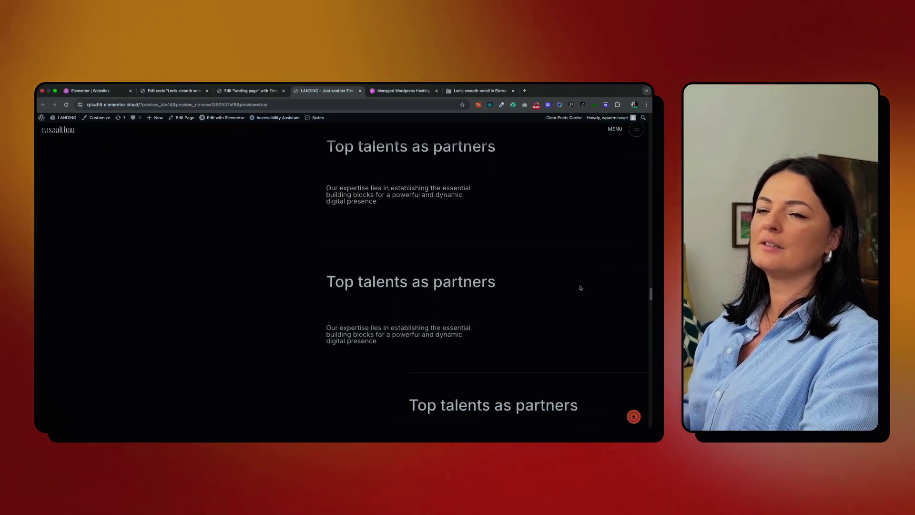
{"action": "scroll", "coordinate": [540, 291], "scroll_direction": "down", "scroll_amount": 3}
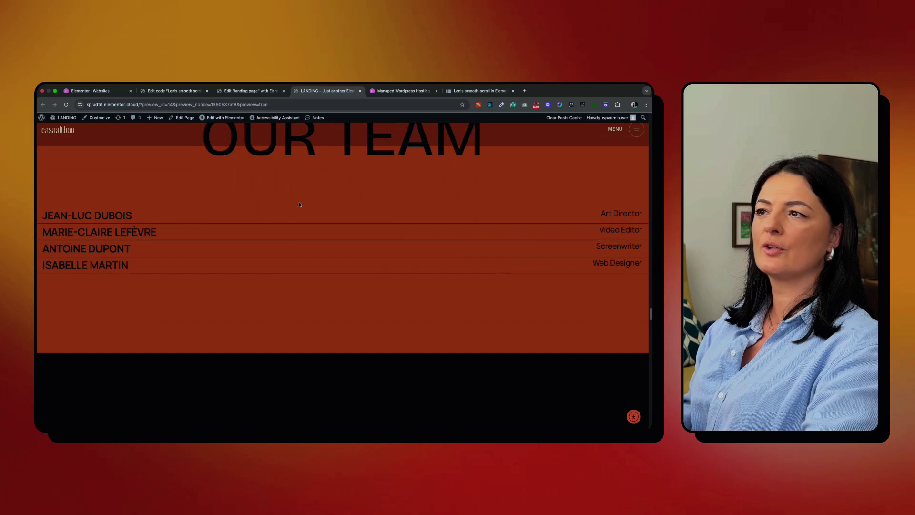
{"action": "scroll", "coordinate": [556, 311], "scroll_direction": "down", "scroll_amount": 5}
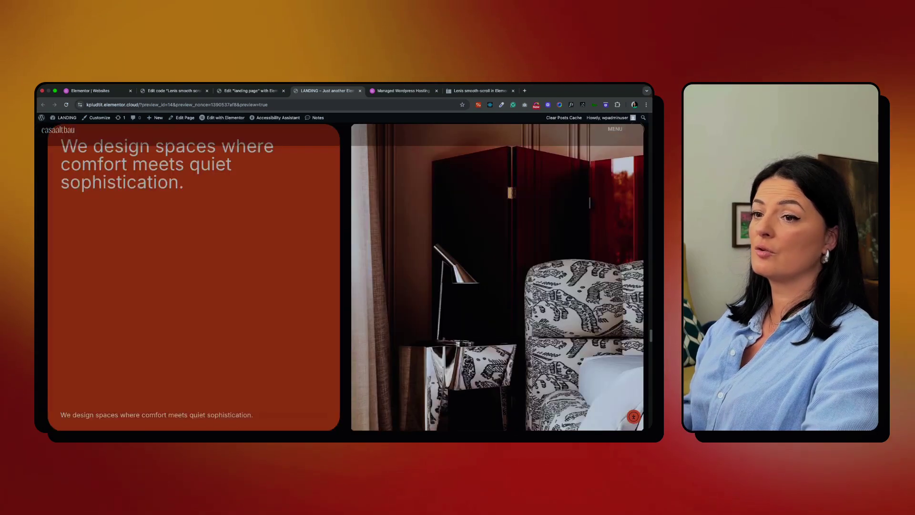
{"action": "scroll", "coordinate": [556, 311], "scroll_direction": "down", "scroll_amount": 5}
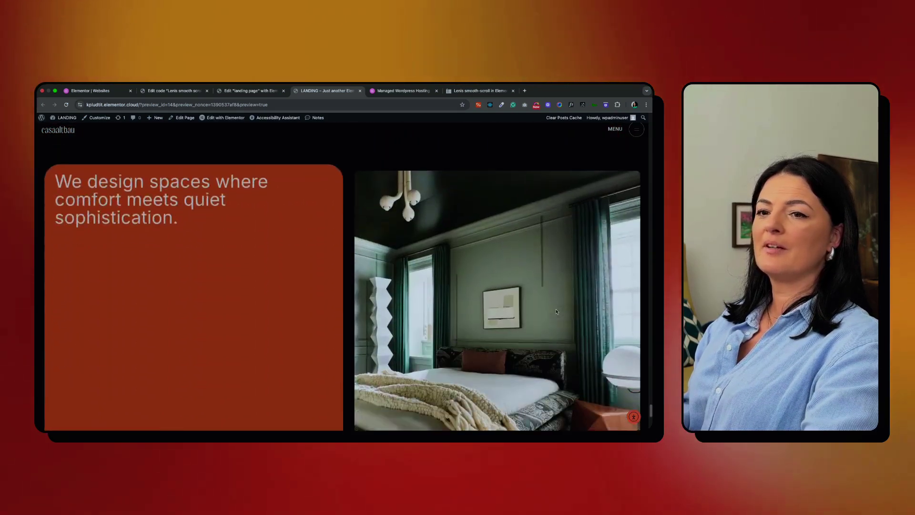
{"action": "scroll", "coordinate": [556, 311], "scroll_direction": "up", "scroll_amount": 10}
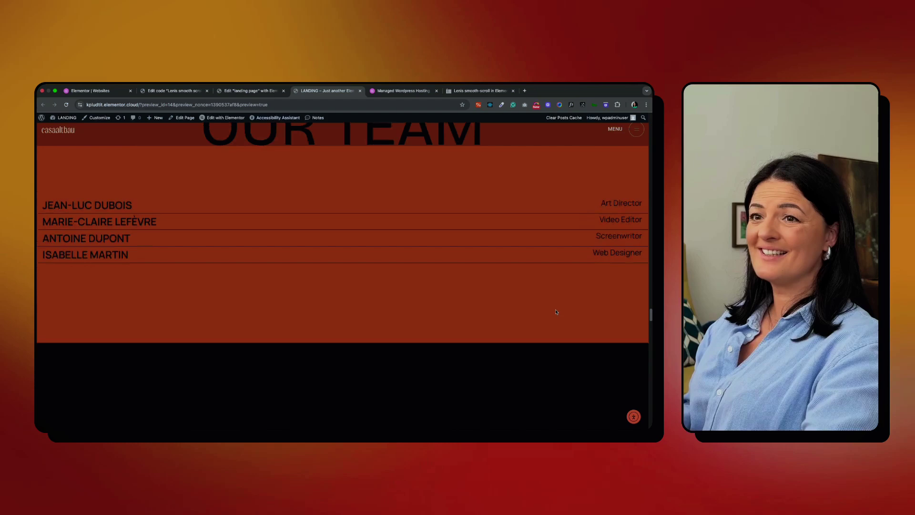